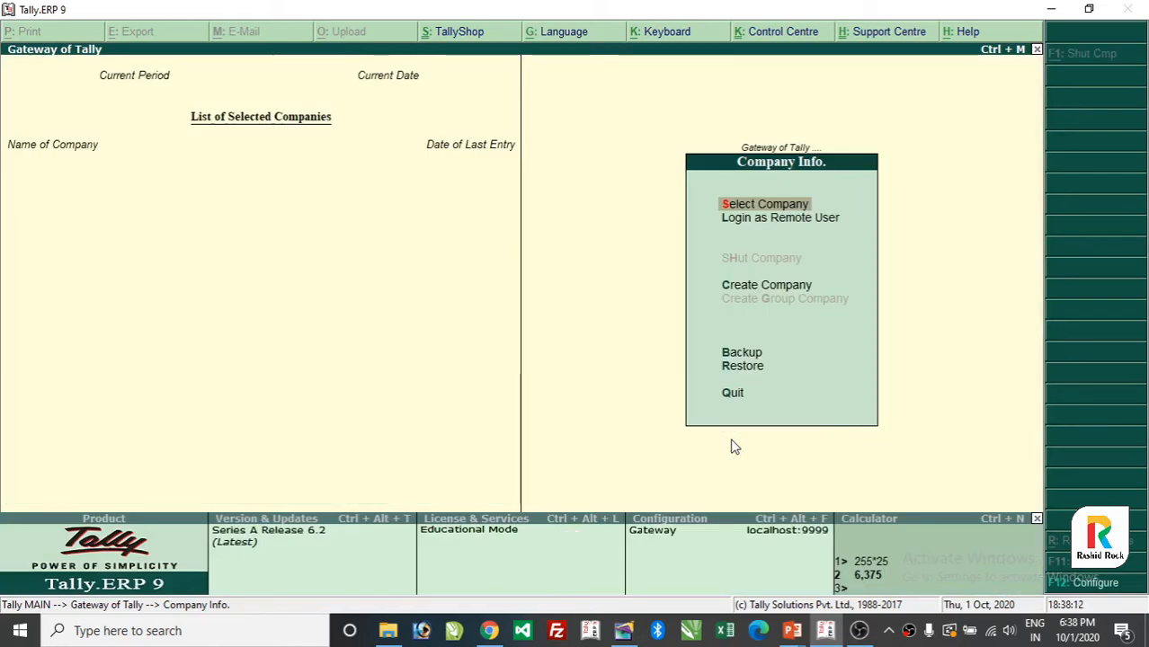
# - Choose PRECIOUS COMPUTER from the Select Company list in Company Info
pyautogui.press('Down')
pyautogui.press('Down')
pyautogui.press('Down')
pyautogui.press('Up')
pyautogui.press('Up')
pyautogui.press('Up')
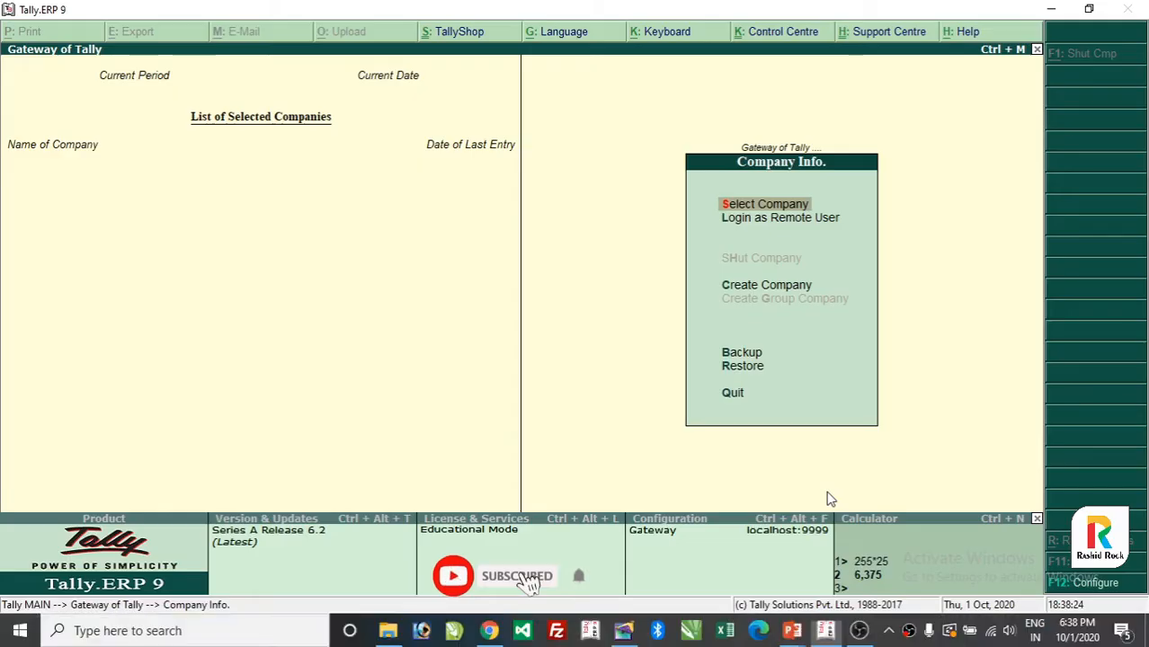
pyautogui.press('Escape')
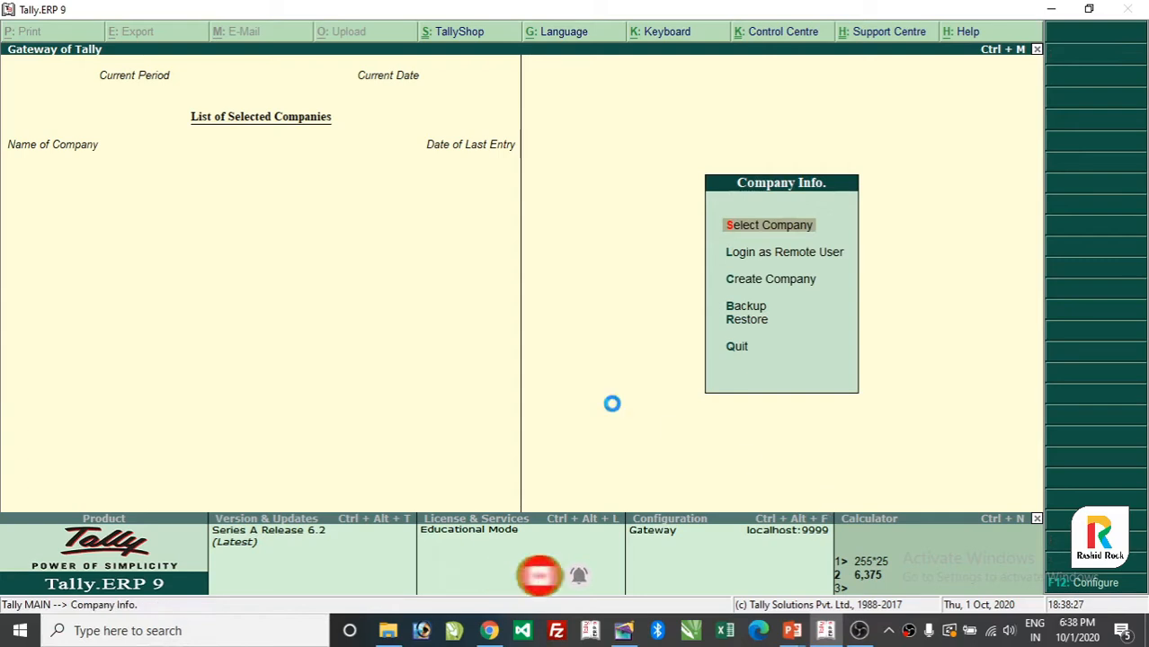
pyautogui.press('Return')
pyautogui.press('Down')
pyautogui.press('Down')
pyautogui.press('Down')
pyautogui.press('Down')
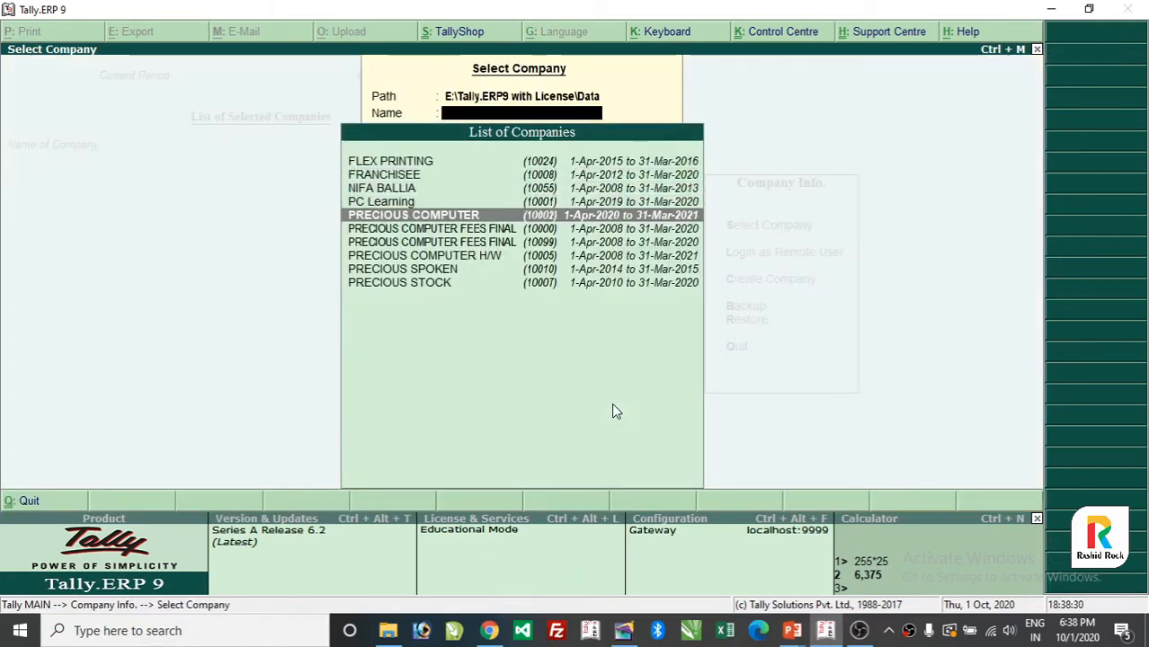
pyautogui.press('Return')
# - Log in with the administrator's user name and password to open the company
pyautogui.write('pre')
pyautogui.press('BackSpace')
pyautogui.press('BackSpace')
pyautogui.press('BackSpace')
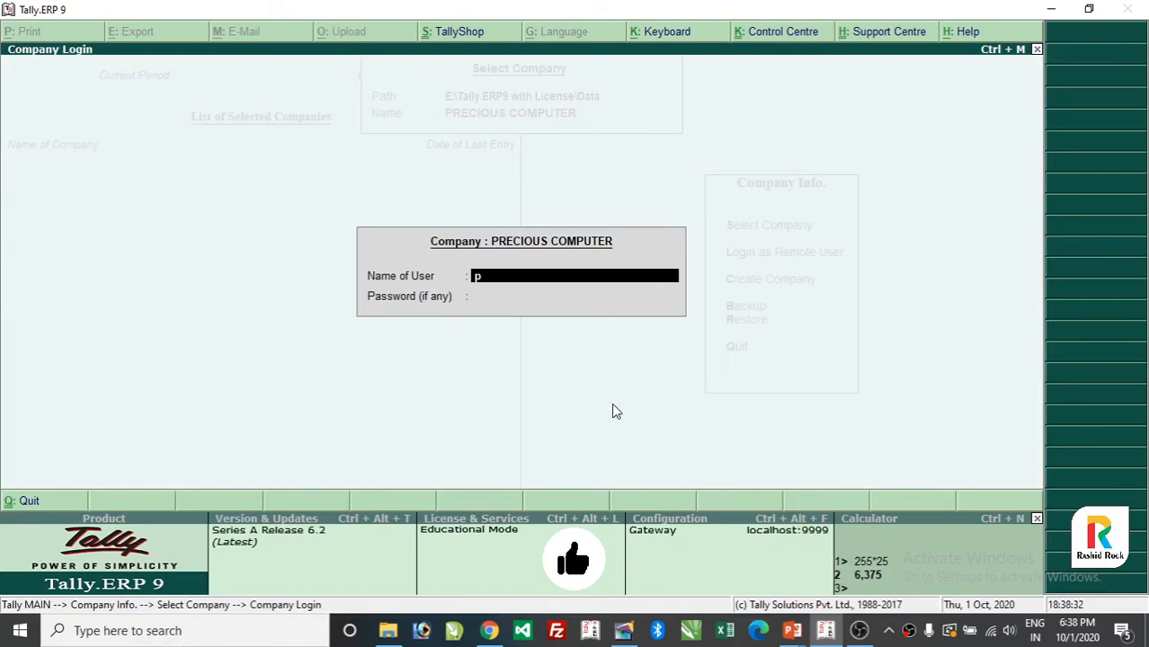
pyautogui.write('rashid')
pyautogui.press('Return')
pyautogui.write('*********')
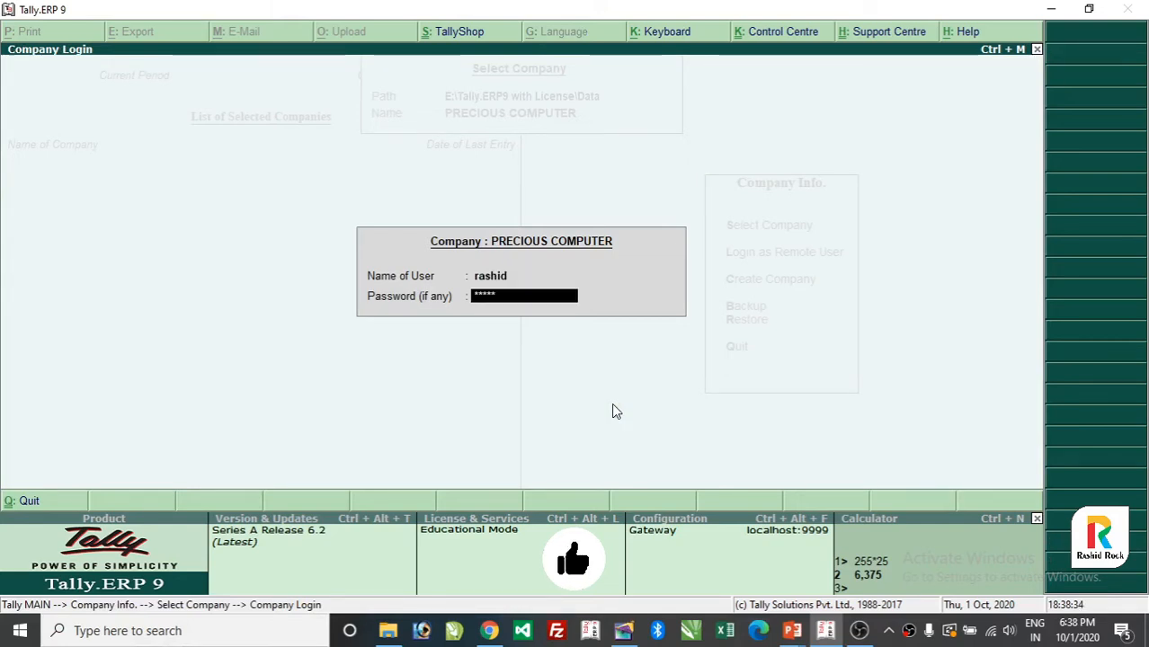
pyautogui.press('Return')
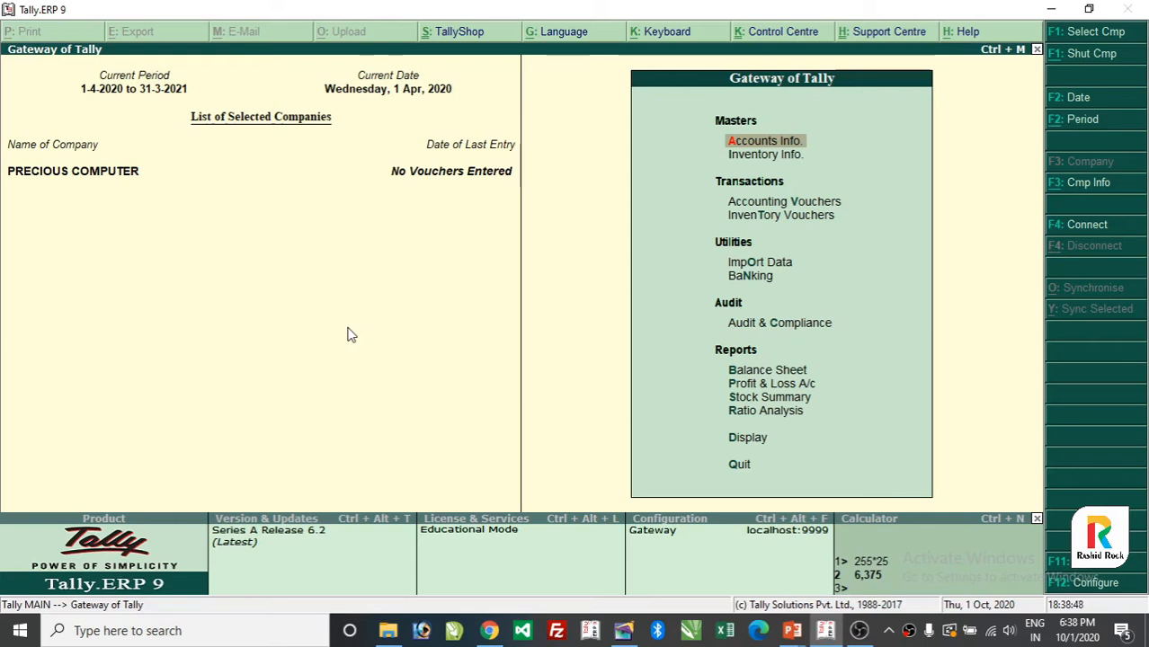
# - Open PRECIOUS COMPUTER in Company Alteration via Alt+F3 and Alter
pyautogui.hotkey('alt', 'F3')
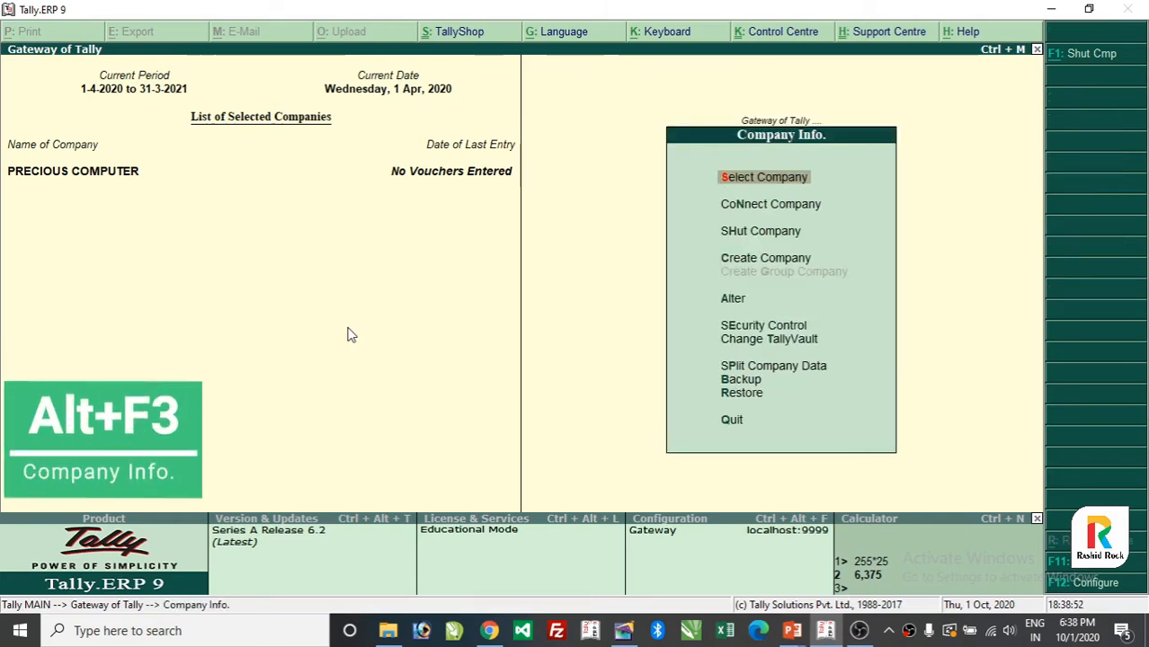
pyautogui.press('Down')
pyautogui.press('Down')
pyautogui.press('Down')
pyautogui.press('Down')
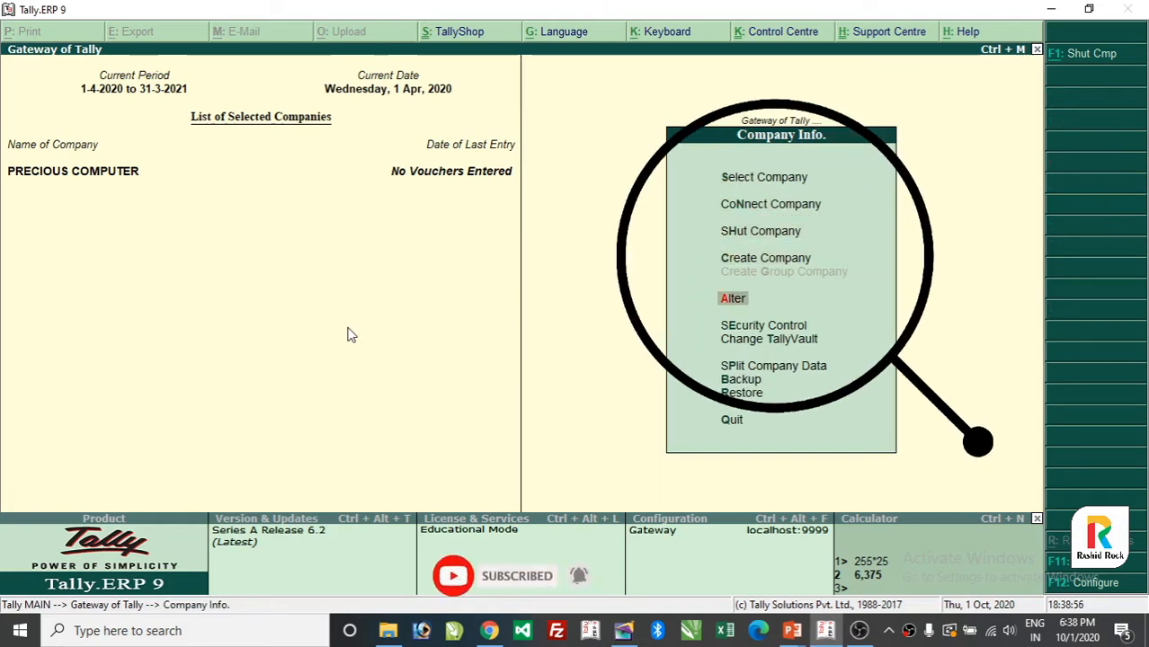
pyautogui.press('Return')
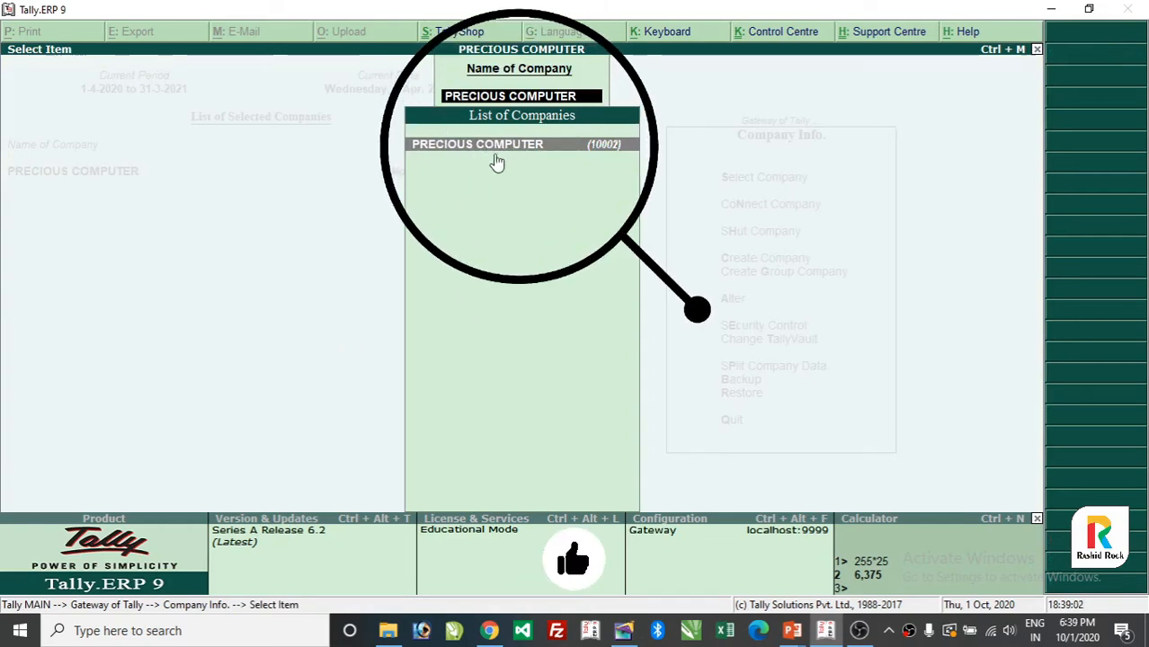
pyautogui.press('Return')
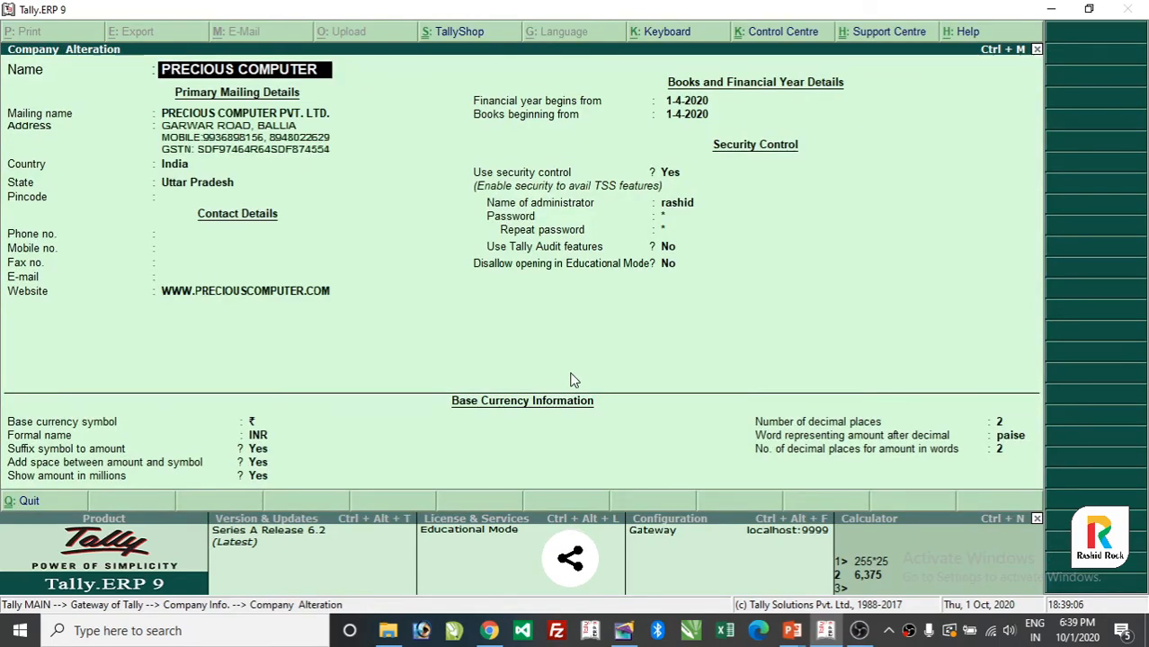
# - Replace the address's GSTN line with the new GSTN number and add a company e-mail line
pyautogui.press('Return')
pyautogui.press('Return')
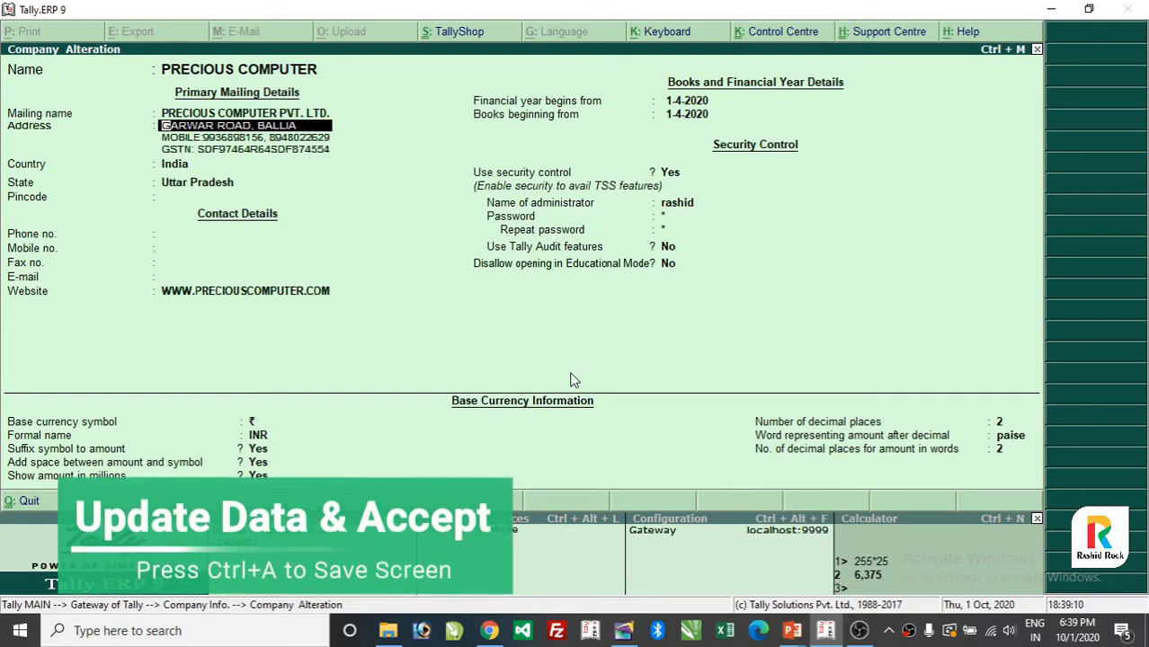
pyautogui.press('Return')
pyautogui.press('Return')
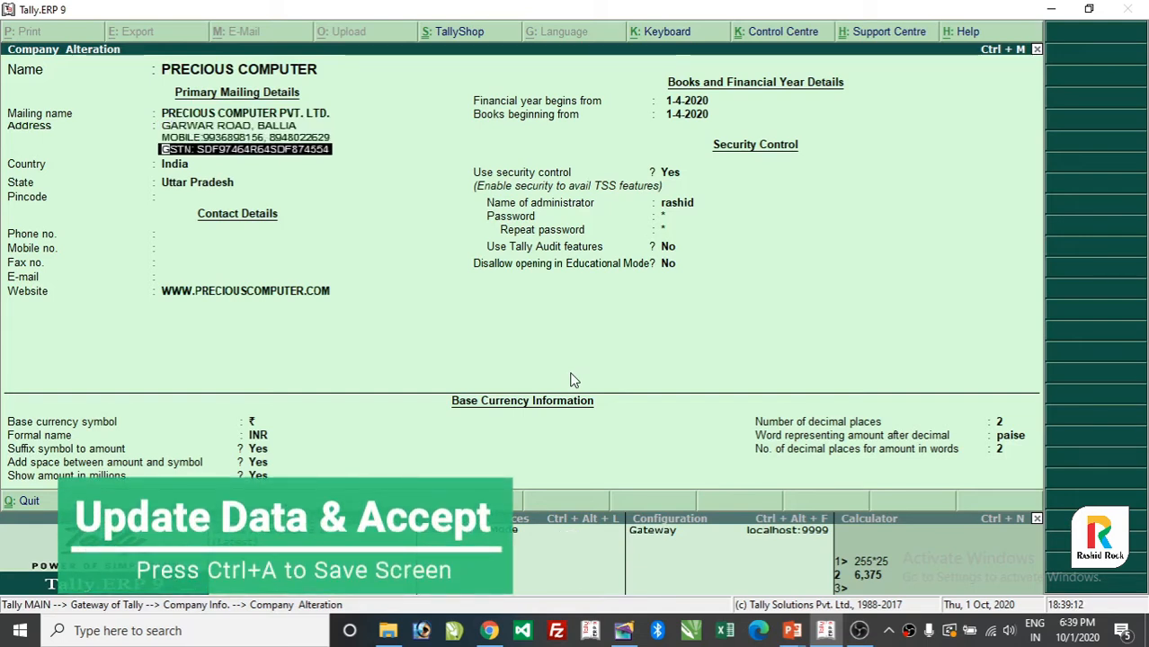
pyautogui.press('BackSpace')
pyautogui.press('BackSpace')
pyautogui.press('BackSpace')
pyautogui.press('BackSpace')
pyautogui.press('BackSpace')
pyautogui.press('BackSpace')
pyautogui.press('BackSpace')
pyautogui.press('BackSpace')
pyautogui.press('BackSpace')
pyautogui.press('BackSpace')
pyautogui.press('BackSpace')
pyautogui.press('BackSpace')
pyautogui.press('BackSpace')
pyautogui.press('BackSpace')
pyautogui.press('BackSpace')
pyautogui.press('BackSpace')
pyautogui.press('BackSpace')
pyautogui.press('BackSpace')
pyautogui.press('BackSpace')
pyautogui.press('BackSpace')
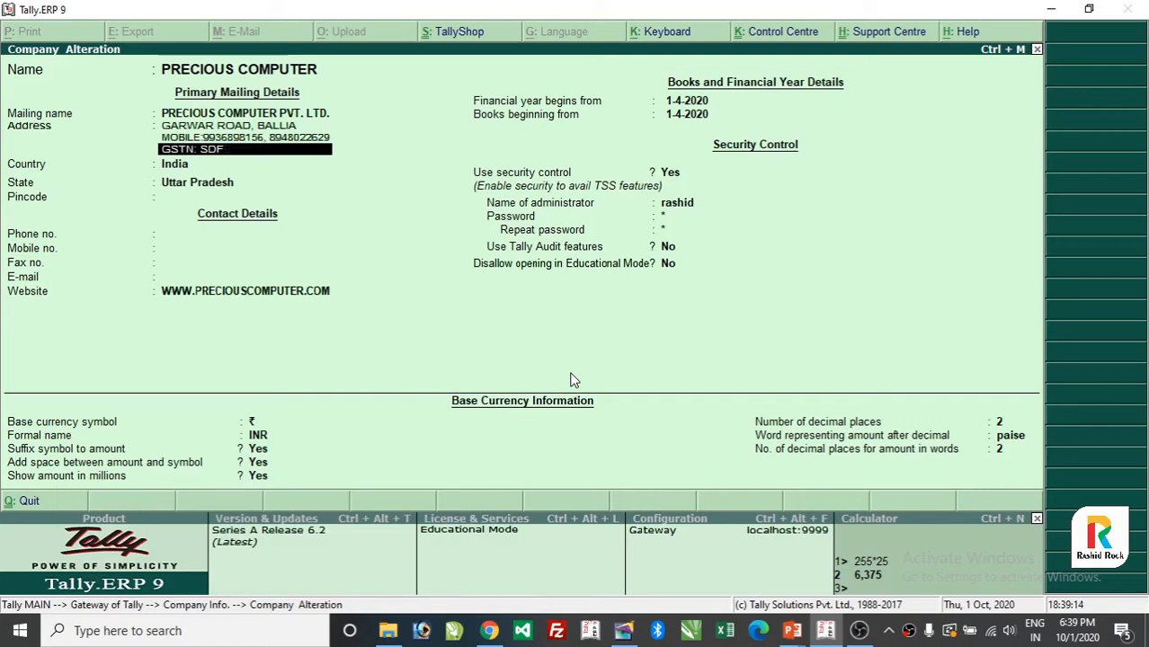
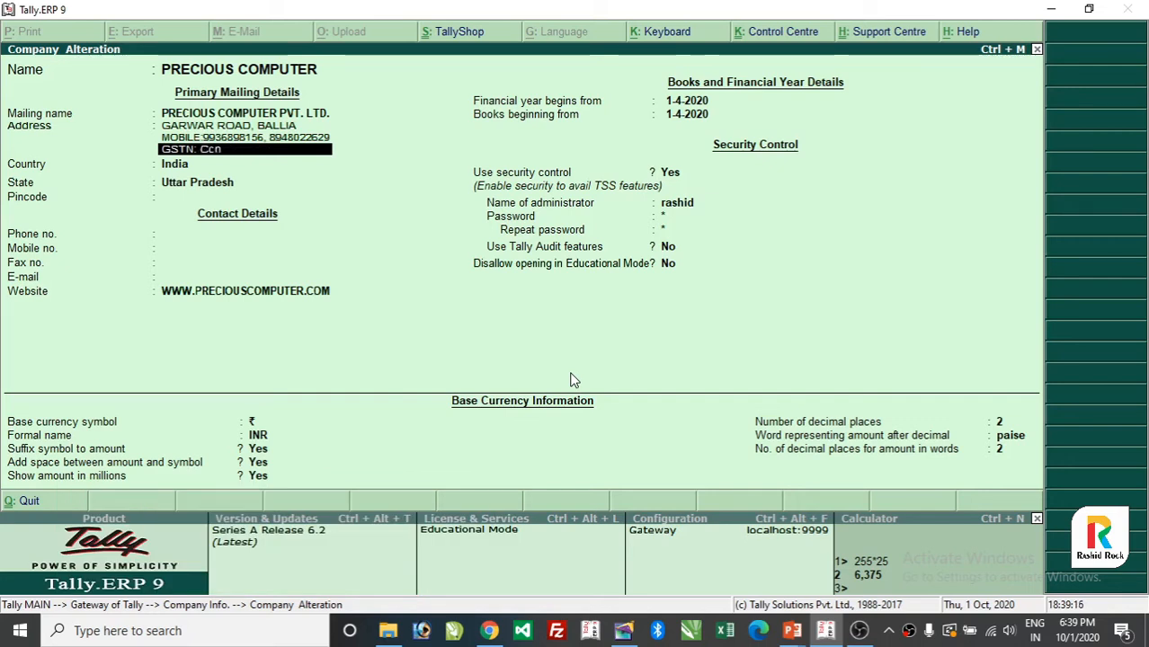
pyautogui.press('Return')
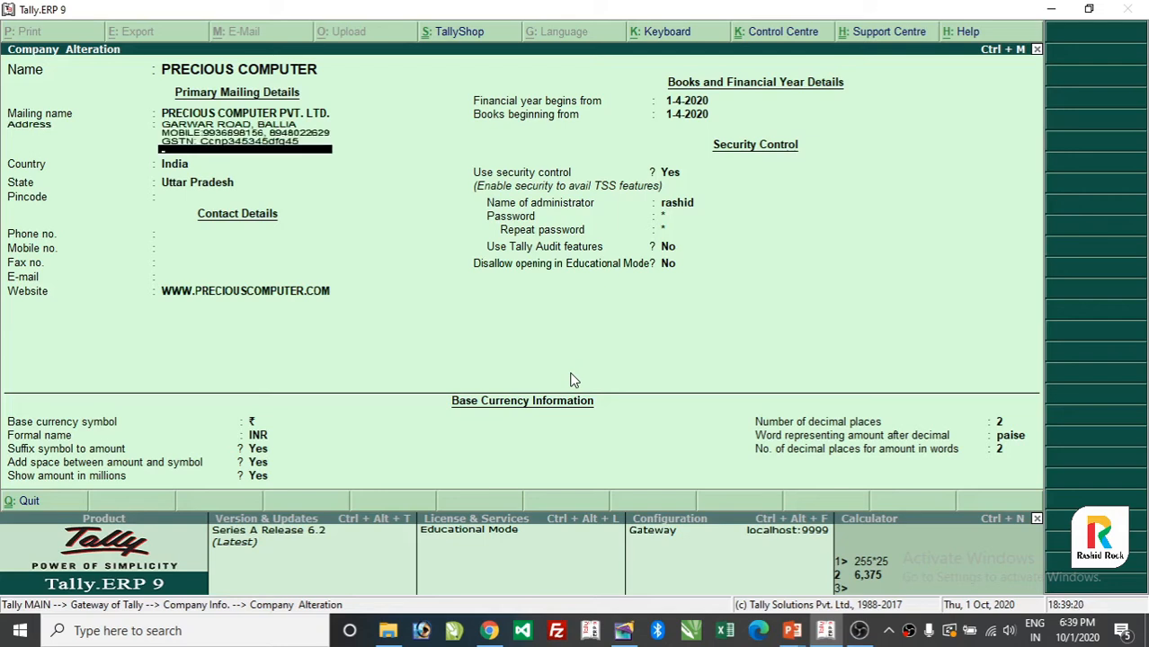
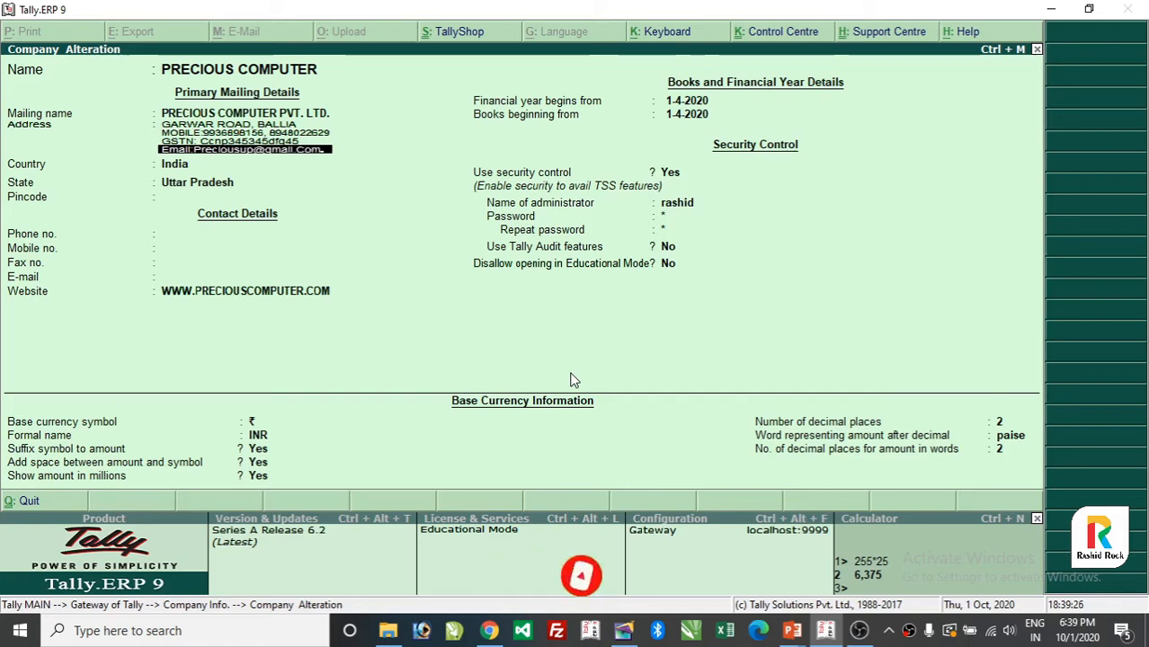
pyautogui.press('Return')
pyautogui.press('Return')
pyautogui.press('Return')
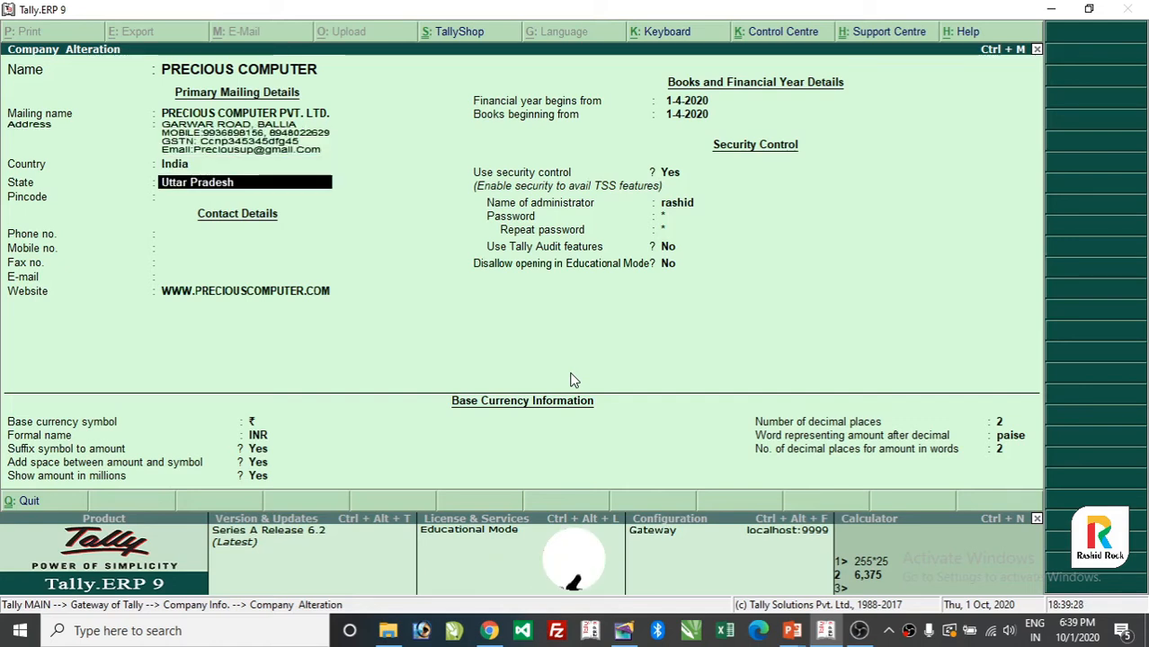
pyautogui.press('Return')
pyautogui.press('Return')
pyautogui.press('Return')
pyautogui.press('Return')
pyautogui.press('Return')
pyautogui.press('Return')
pyautogui.press('Return')
pyautogui.press('Return')
pyautogui.press('Return')
pyautogui.press('Return')
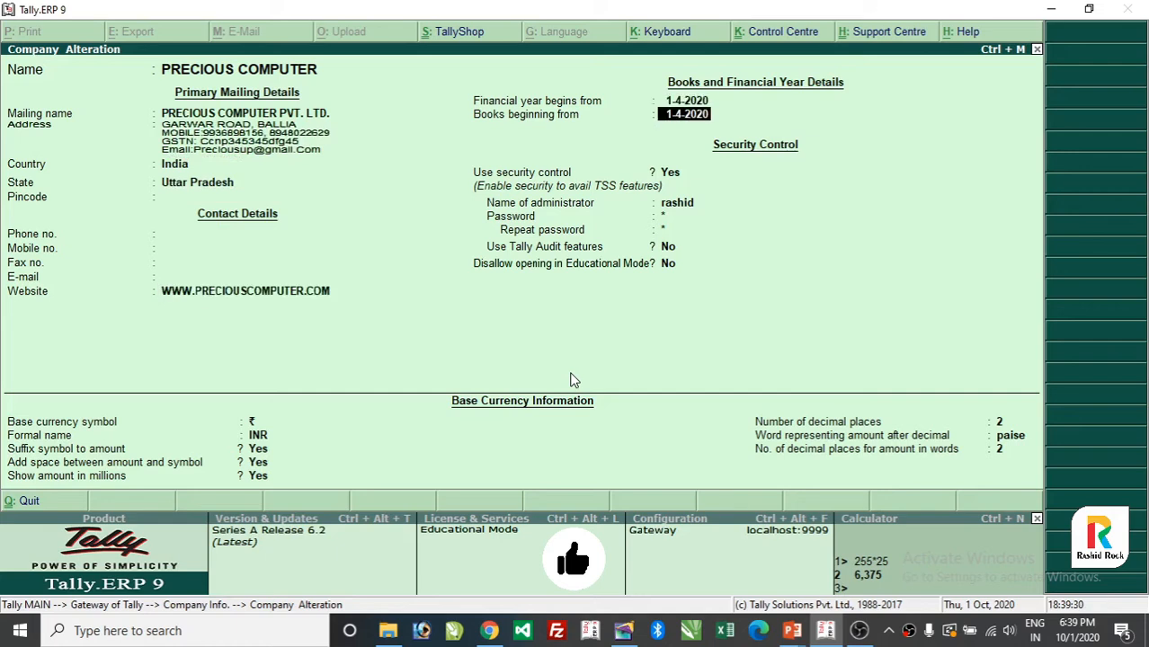
pyautogui.press('Return')
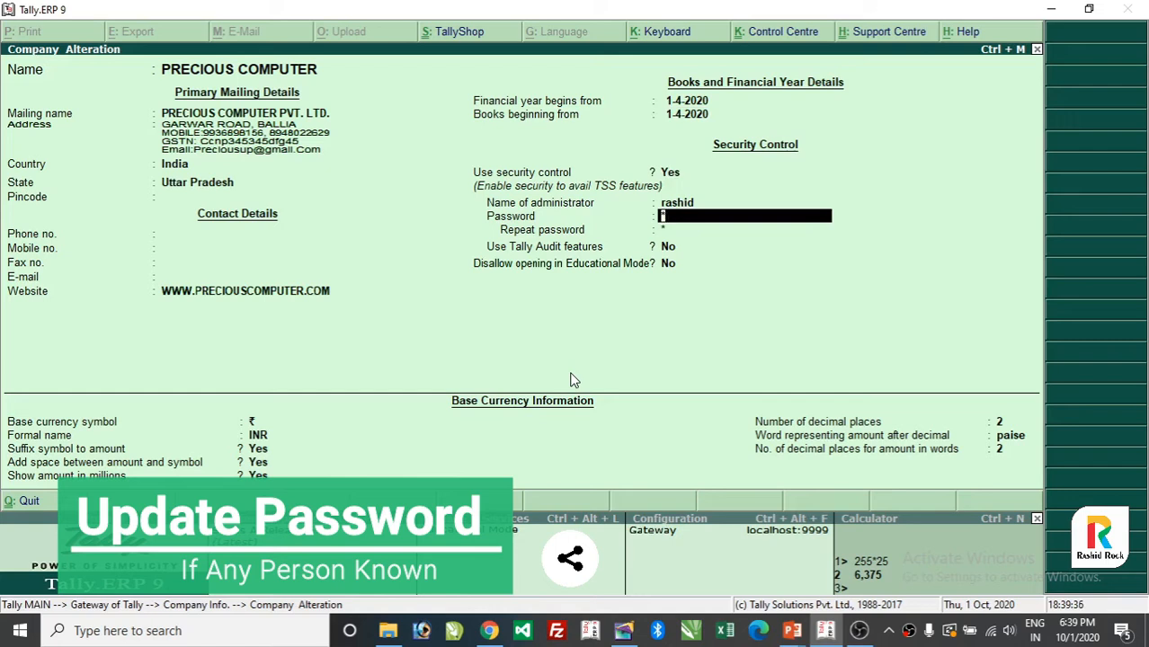
# - Keep the existing administrator and password settings and accept the alteration with Ctrl+A
pyautogui.press('Up')
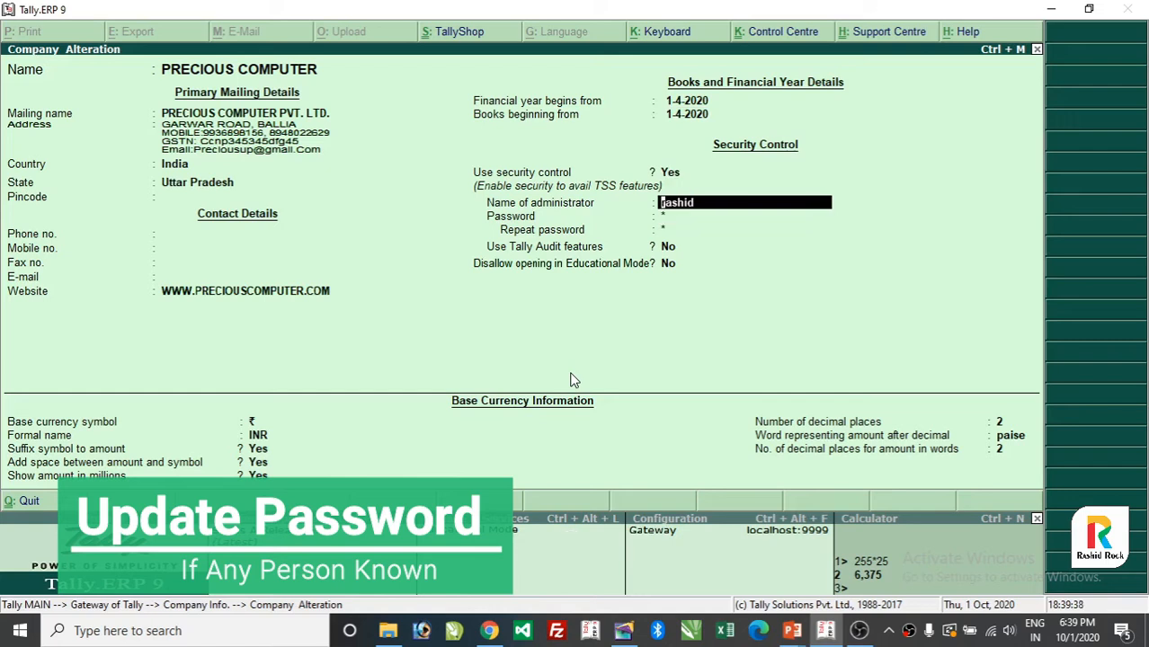
pyautogui.press('Return')
pyautogui.press('Return')
pyautogui.press('Return')
pyautogui.press('Return')
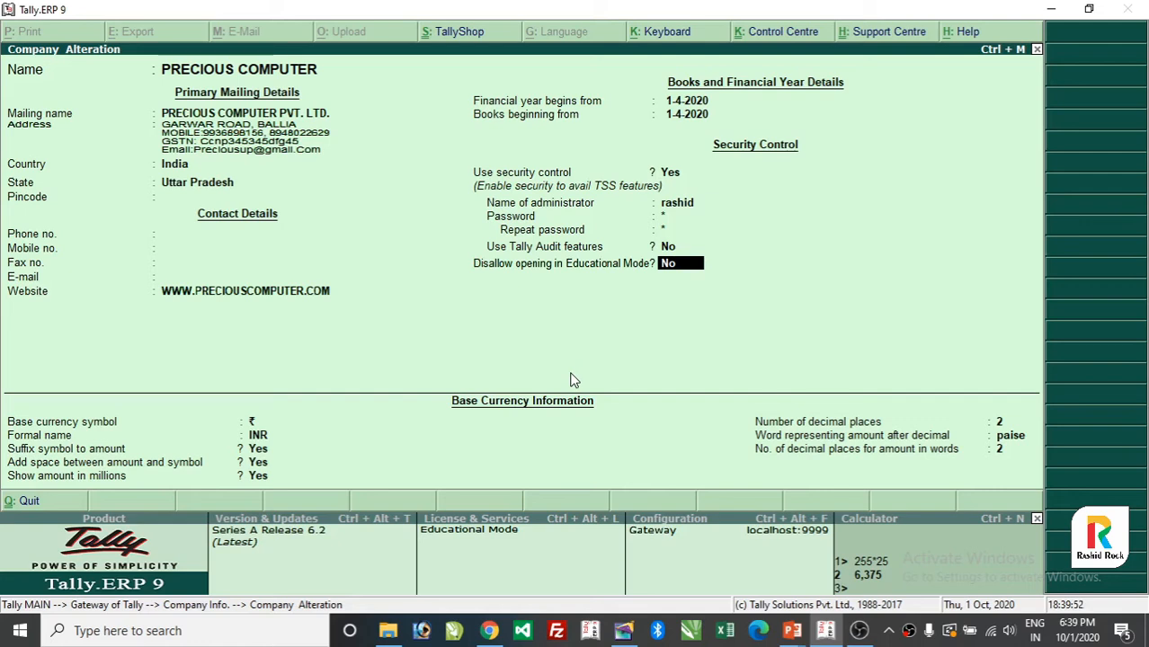
pyautogui.hotkey('ctrl', 'a')
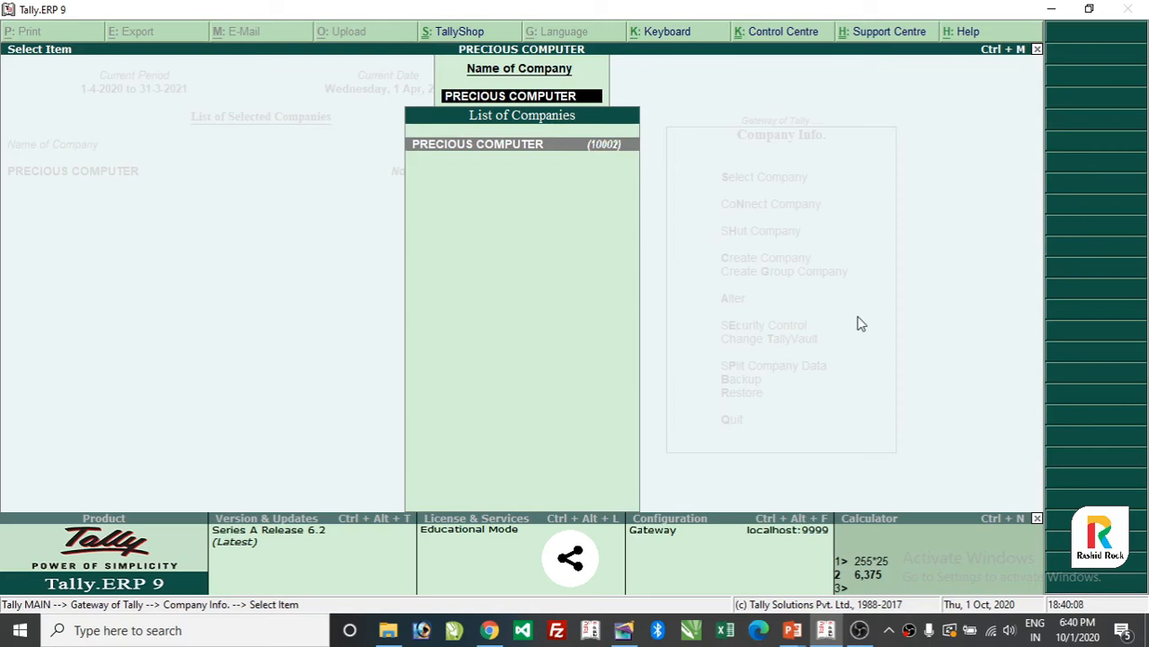
# - Close the company list and back out to the Gateway of Tally
pyautogui.press('Return')
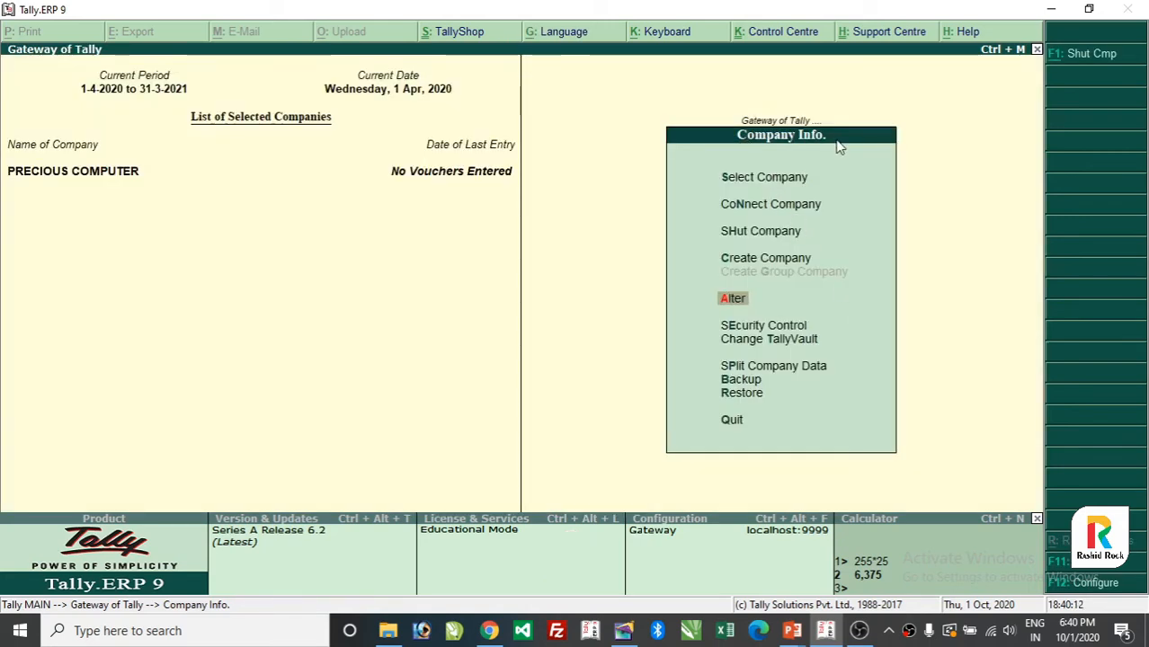
pyautogui.press('Escape')
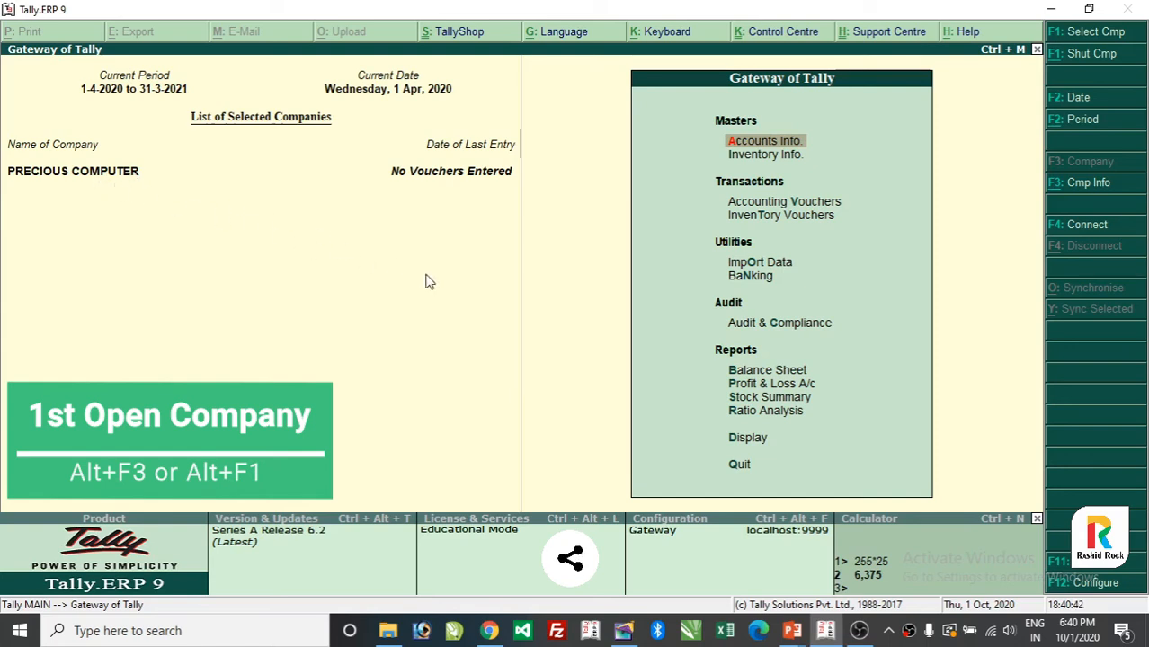
# - Reopen PRECIOUS COMPUTER in Company Alteration through Alt+F3 and Alter
pyautogui.hotkey('alt', 'F3')
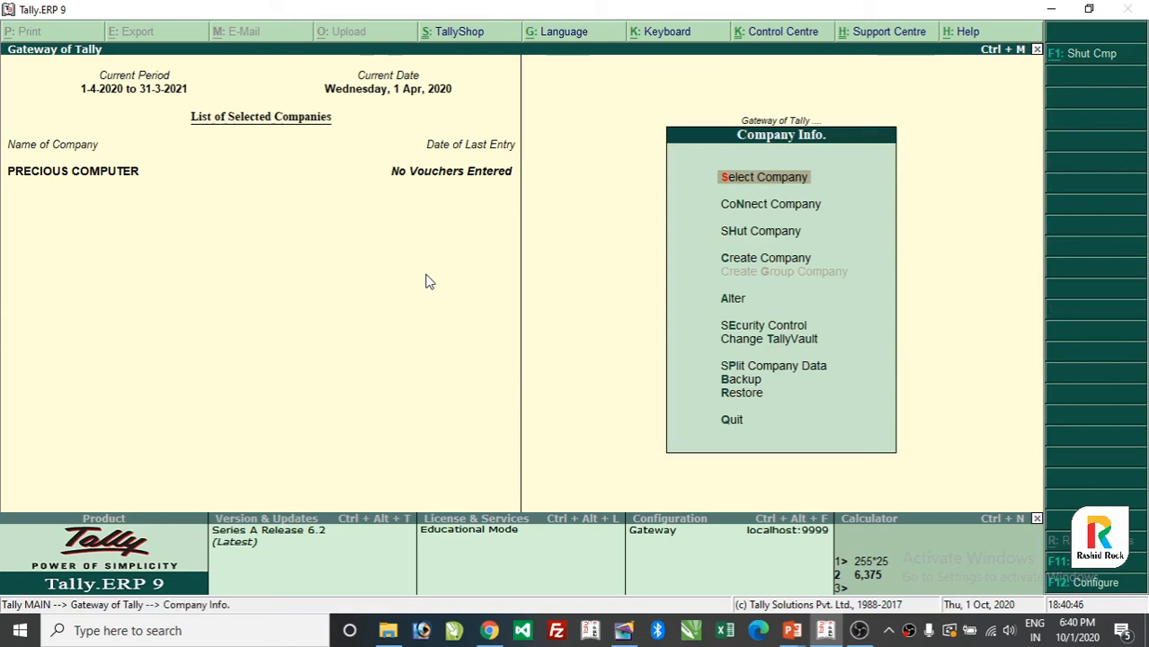
pyautogui.press('Down')
pyautogui.press('Down')
pyautogui.press('Down')
pyautogui.press('Down')
pyautogui.press('Down')
pyautogui.press('Up')
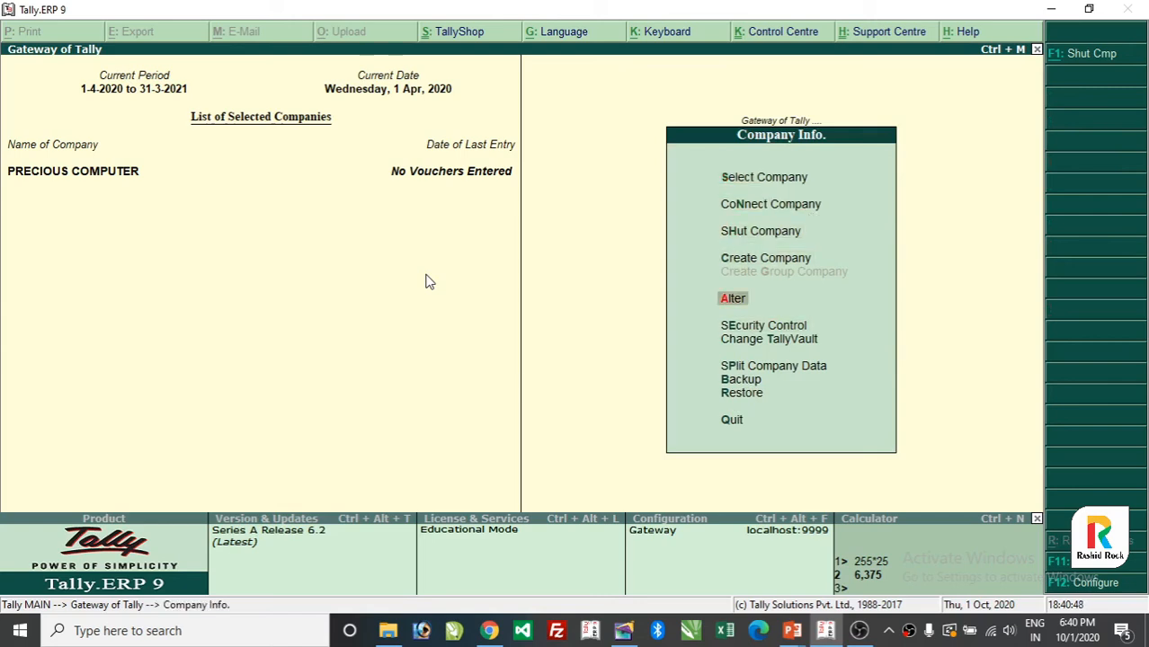
pyautogui.press('Return')
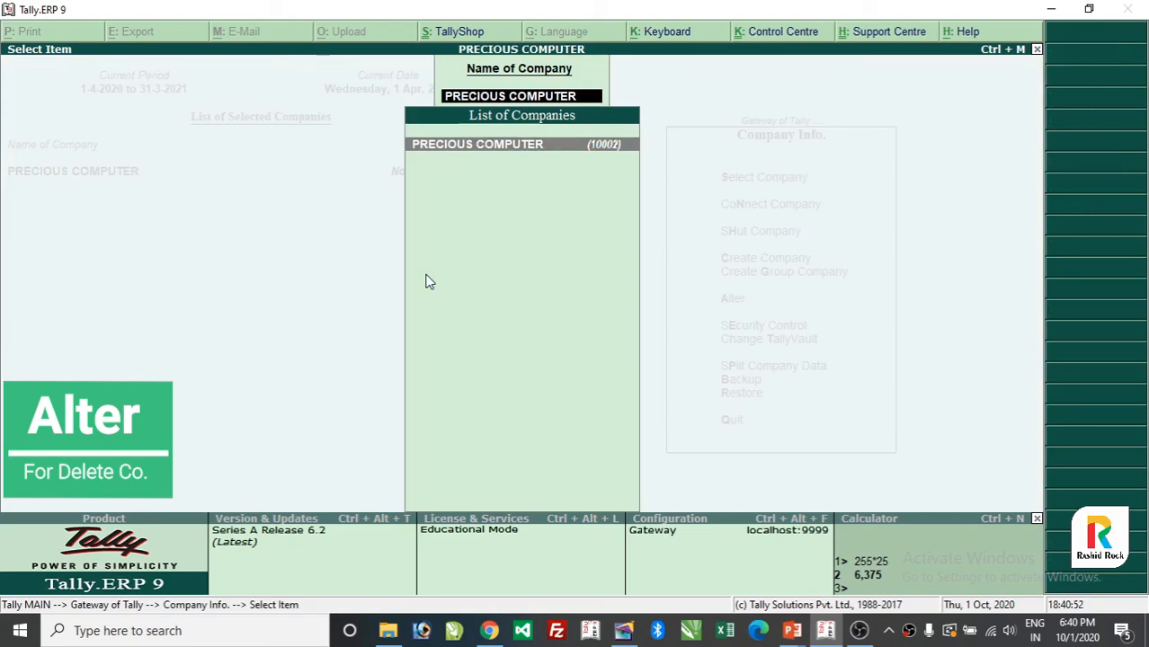
pyautogui.press('Return')
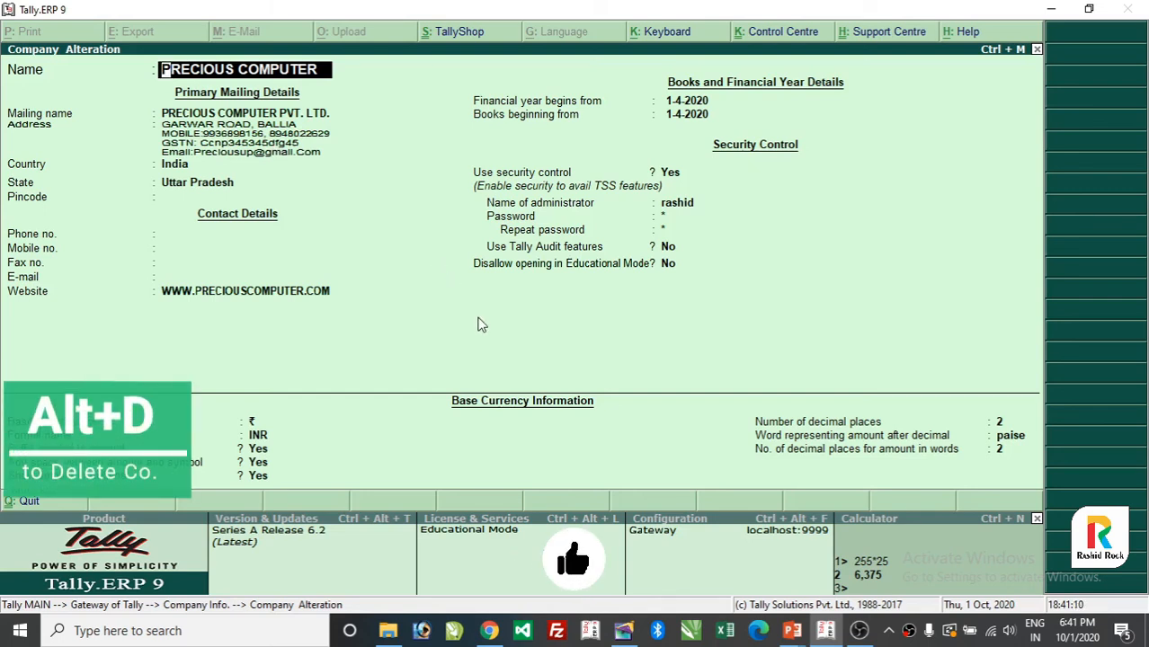
# - Delete PRECIOUS COMPUTER with Alt+D, answering Yes to both confirmations
pyautogui.hotkey('alt', 'd')
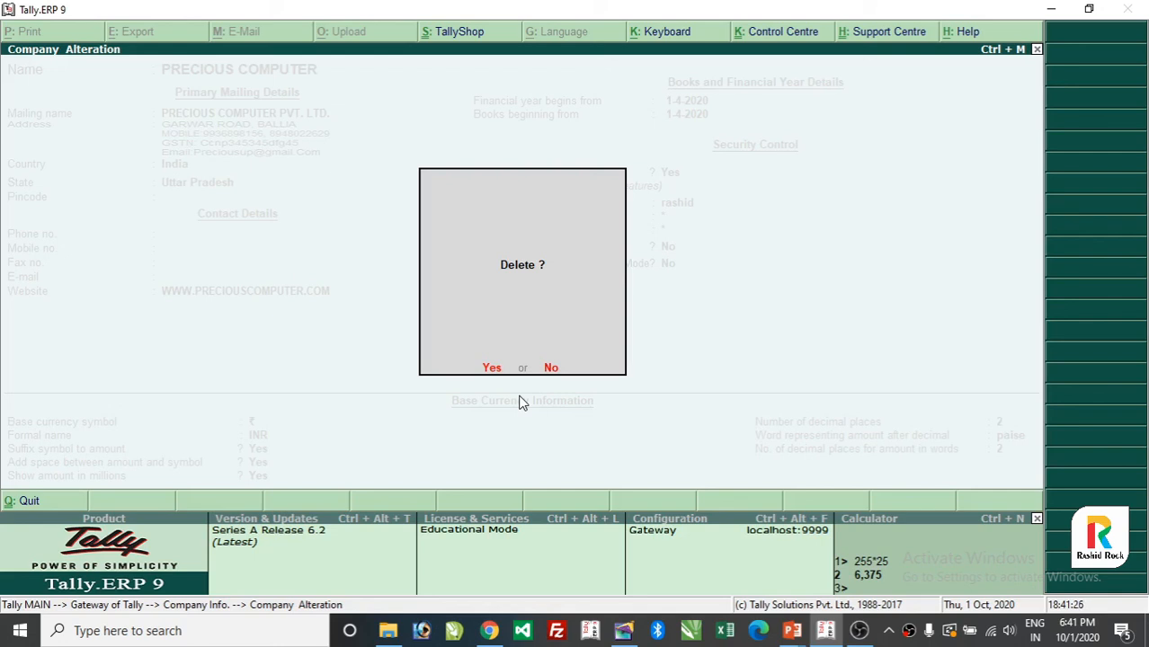
pyautogui.press('y')
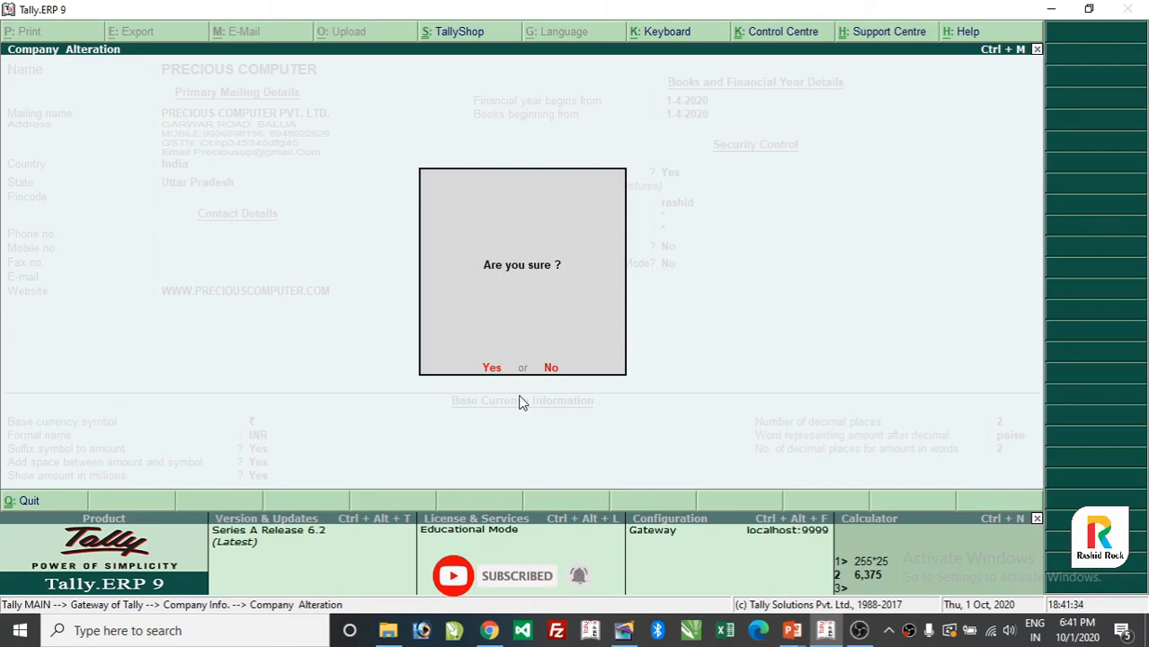
pyautogui.press('y')
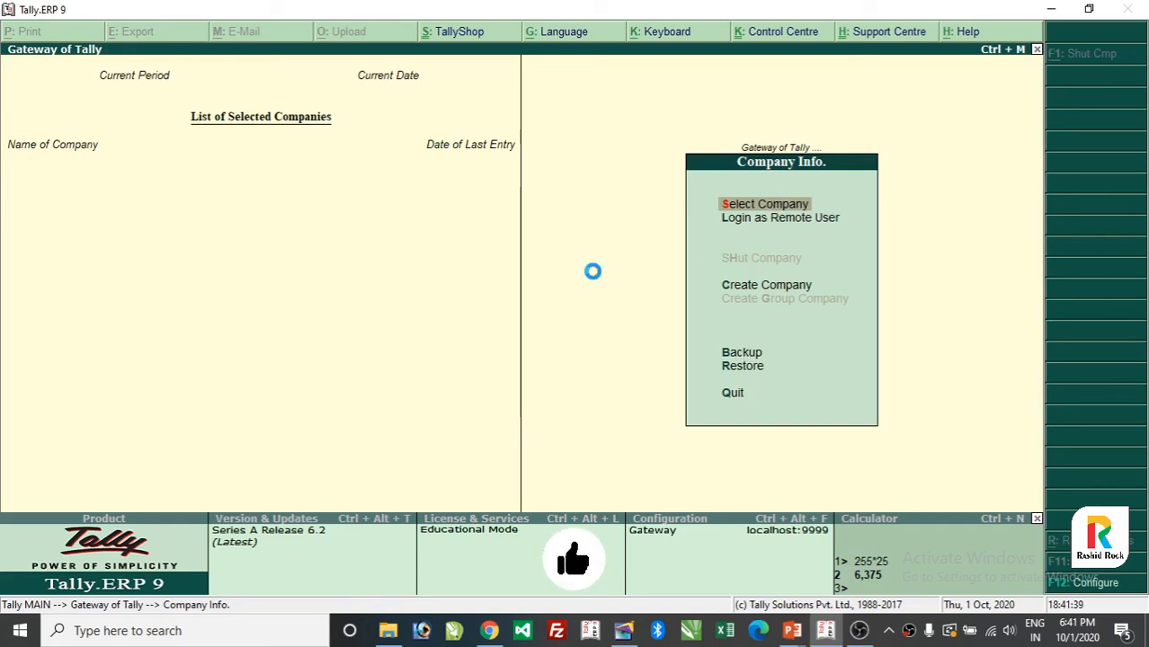
# - Scan the remaining companies, such as PC Learning, to confirm PRECIOUS COMPUTER is gone
pyautogui.press('Return')
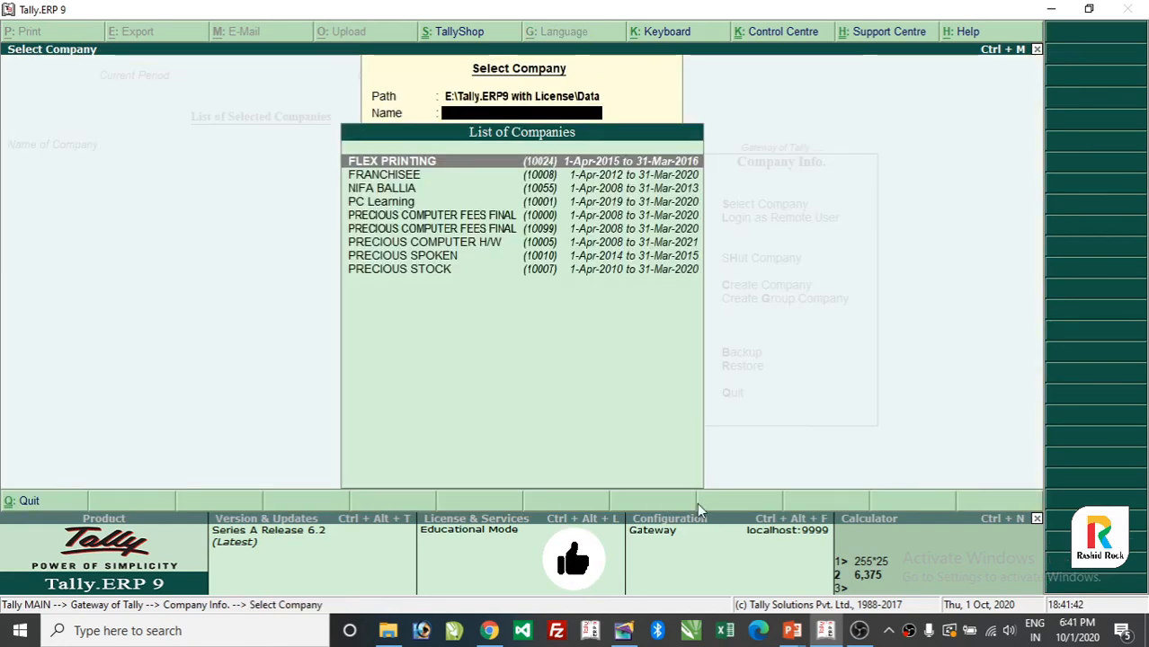
pyautogui.press('Down')
pyautogui.press('Down')
pyautogui.press('Down')
pyautogui.press('Down')
pyautogui.press('Up')
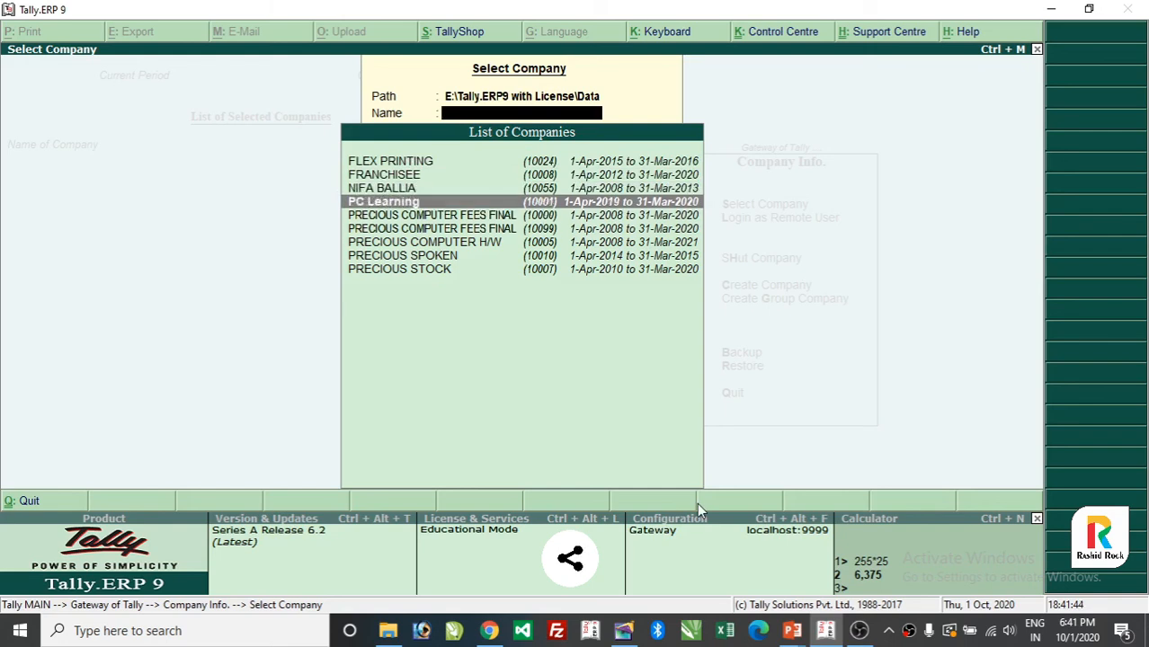
pyautogui.press('Down')
pyautogui.press('Up')
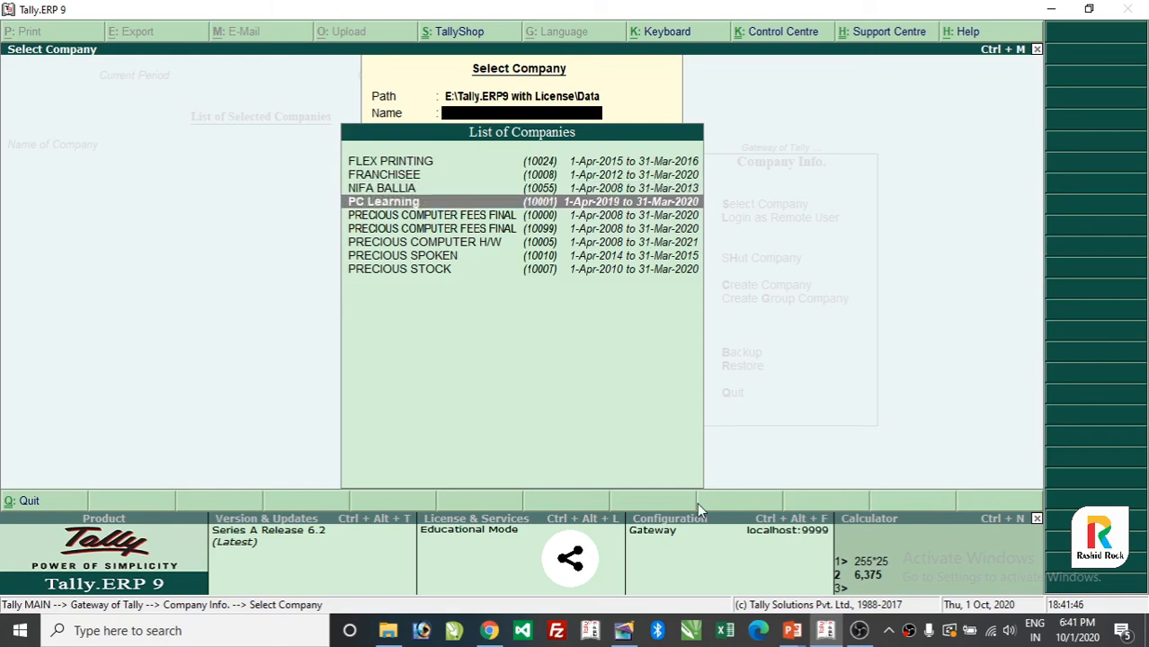